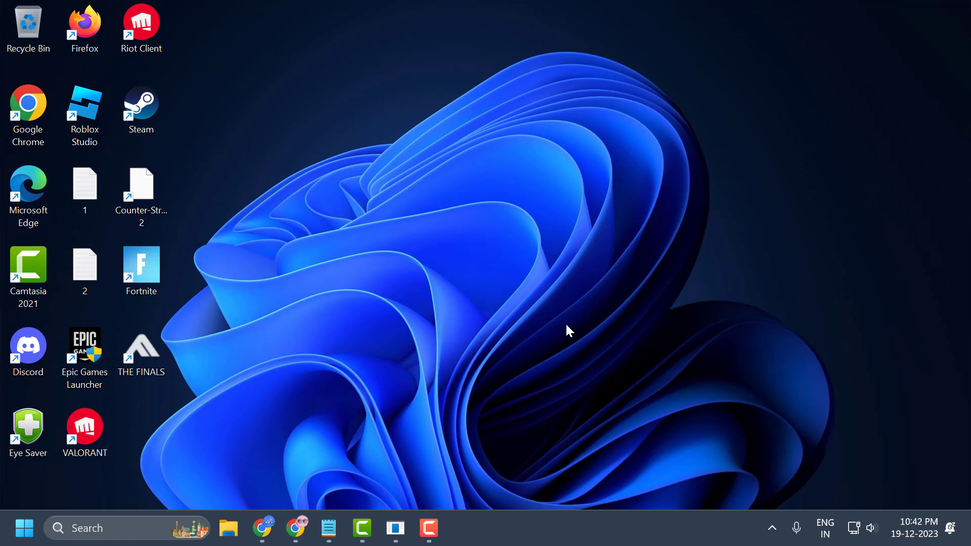
# Open Local Disk (C:) via This PC in File Explorer and select the Steam folder
pyautogui.click(228, 537)
pyautogui.scroll(-3, 55, 377)
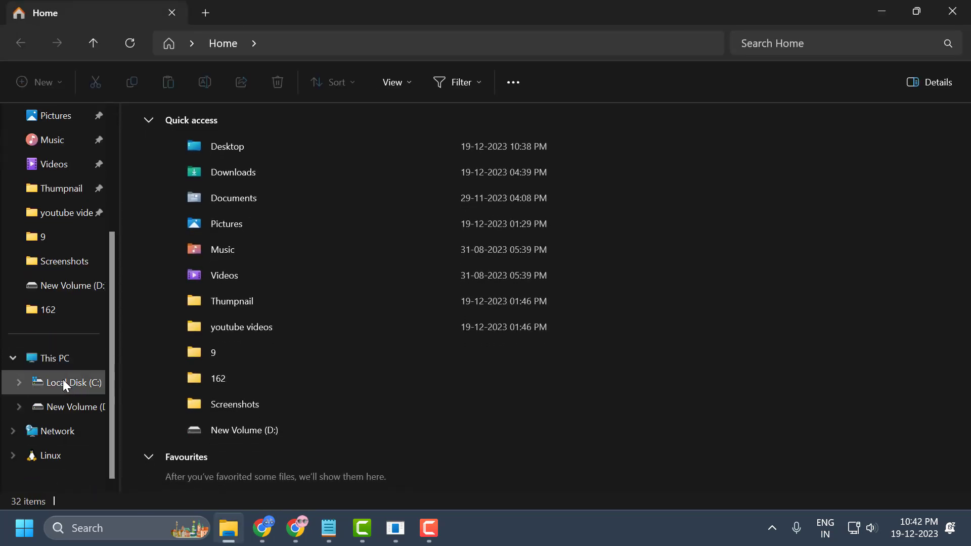
pyautogui.click(66, 369)
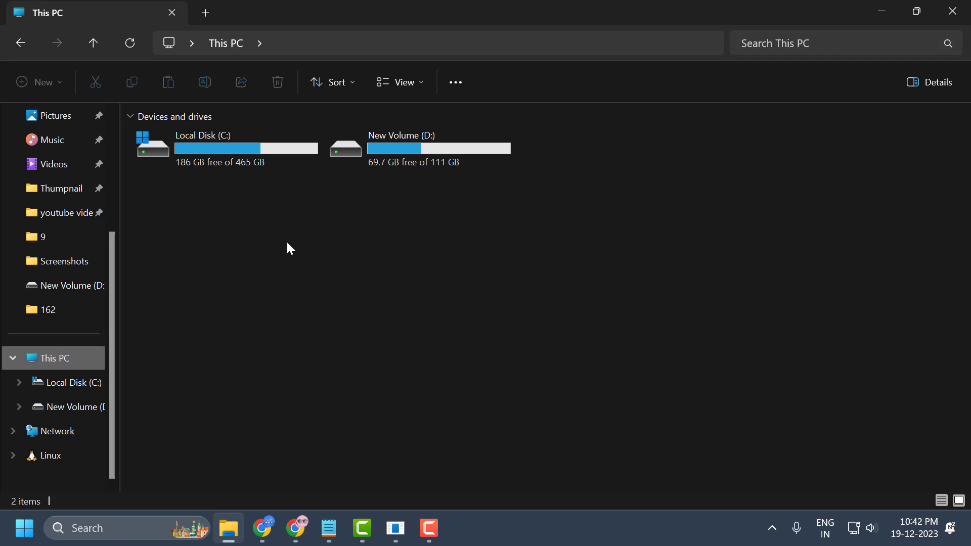
pyautogui.click(193, 161)
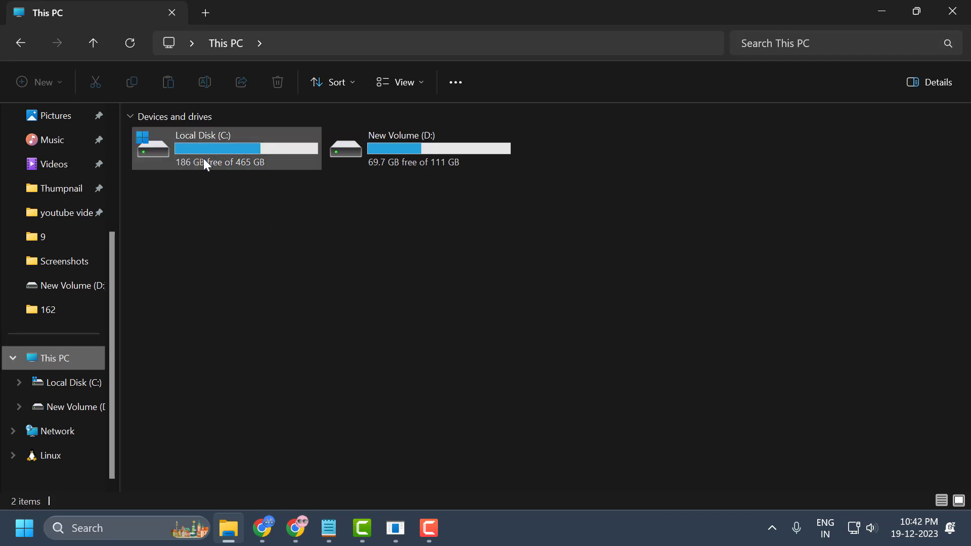
pyautogui.doubleClick(205, 164)
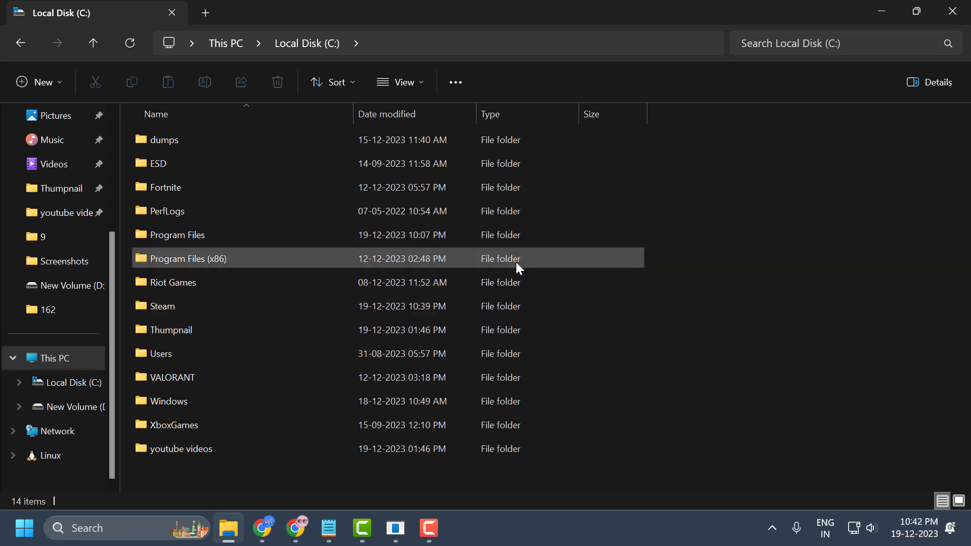
pyautogui.click(270, 260)
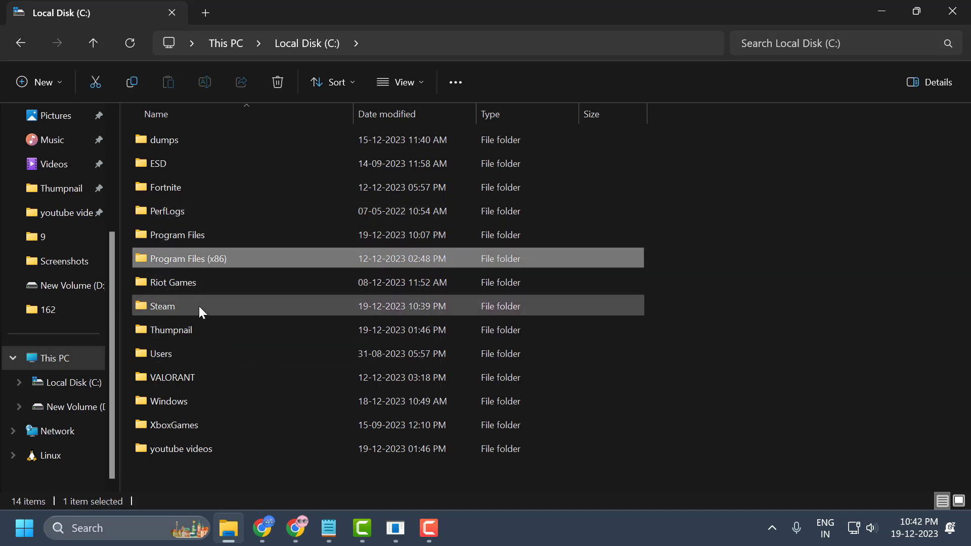
pyautogui.click(174, 308)
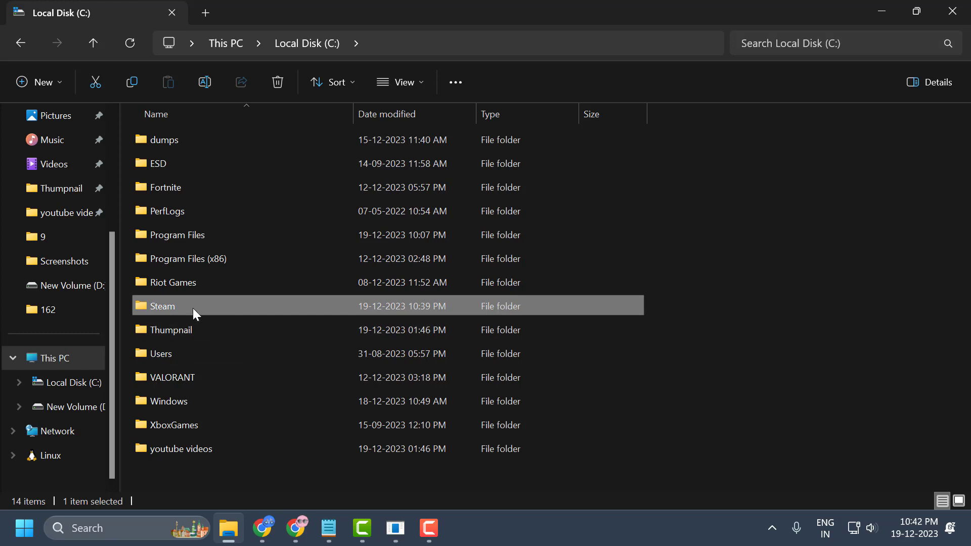
# Delete the 730 folder inside Steam's userdata account folder, leaving only 7 and config
pyautogui.doubleClick(193, 309)
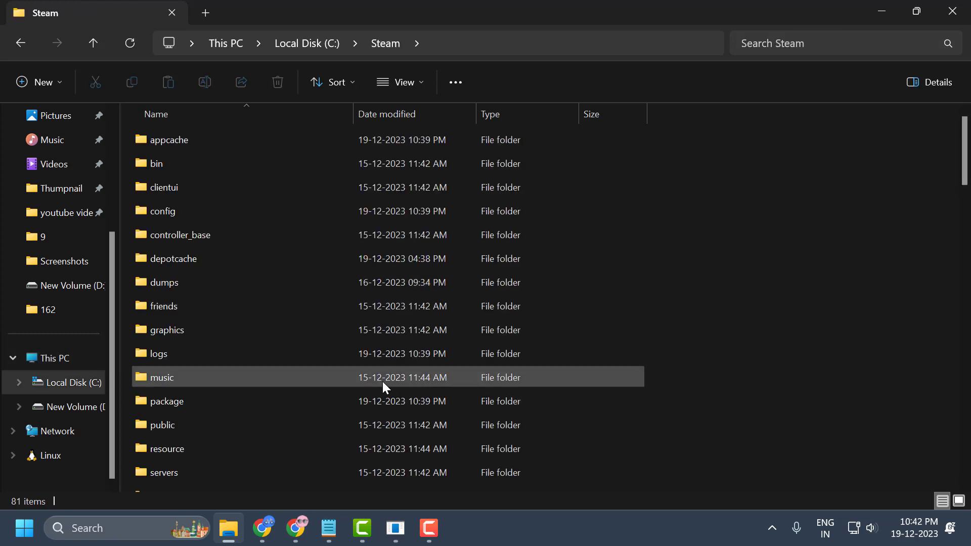
pyautogui.scroll(-4, 268, 334)
pyautogui.doubleClick(257, 314)
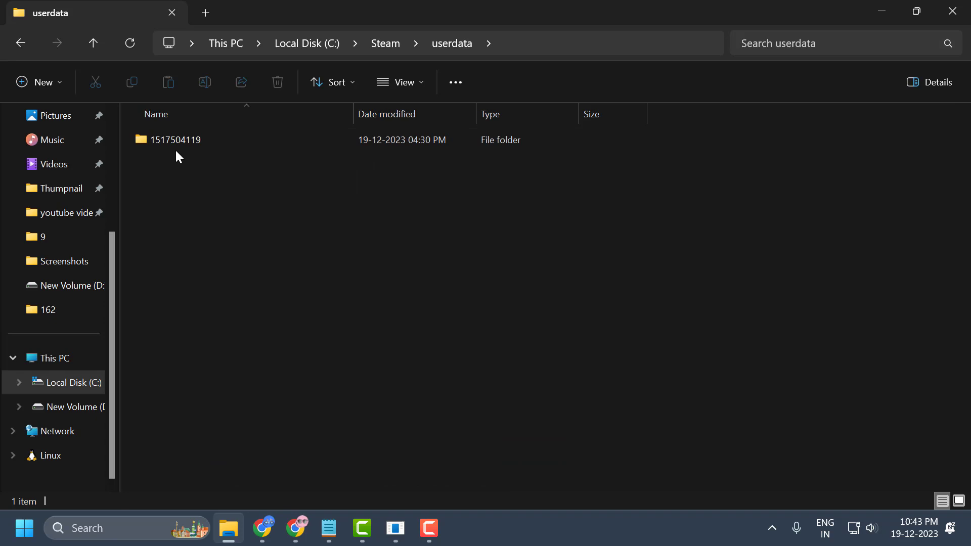
pyautogui.doubleClick(174, 143)
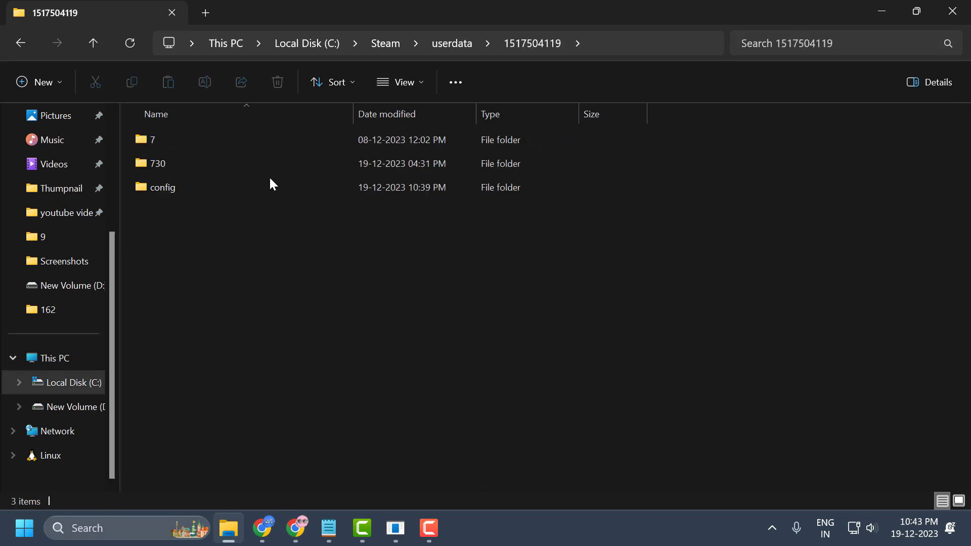
pyautogui.click(168, 171)
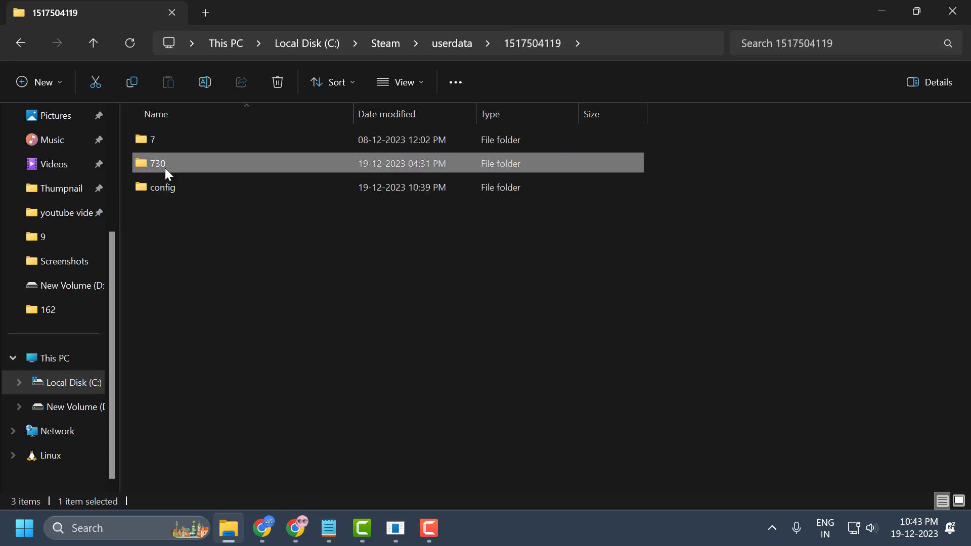
pyautogui.rightClick(166, 170)
pyautogui.click(274, 188)
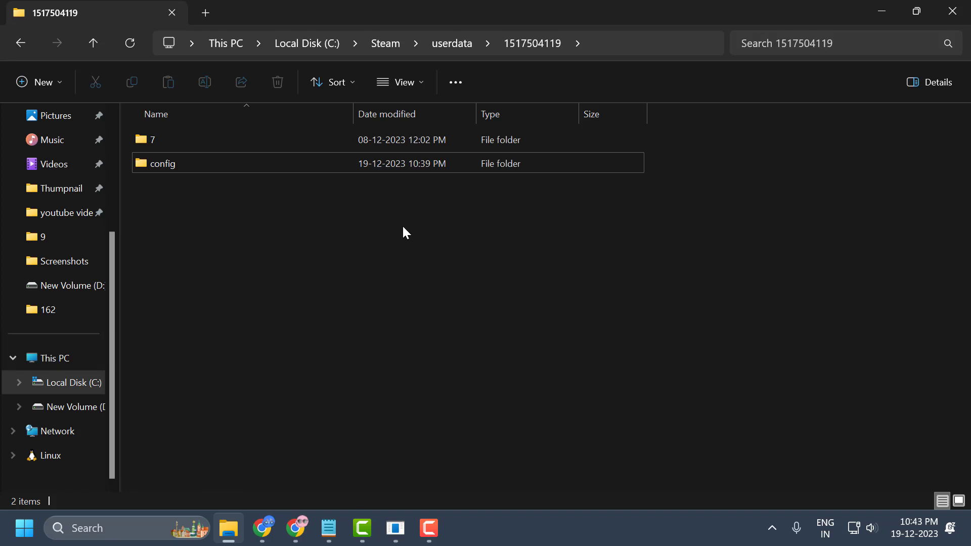
# Close Explorer and switch Enable Developer Console (~) from No to Yes in CS2's Game settings
pyautogui.click(943, 15)
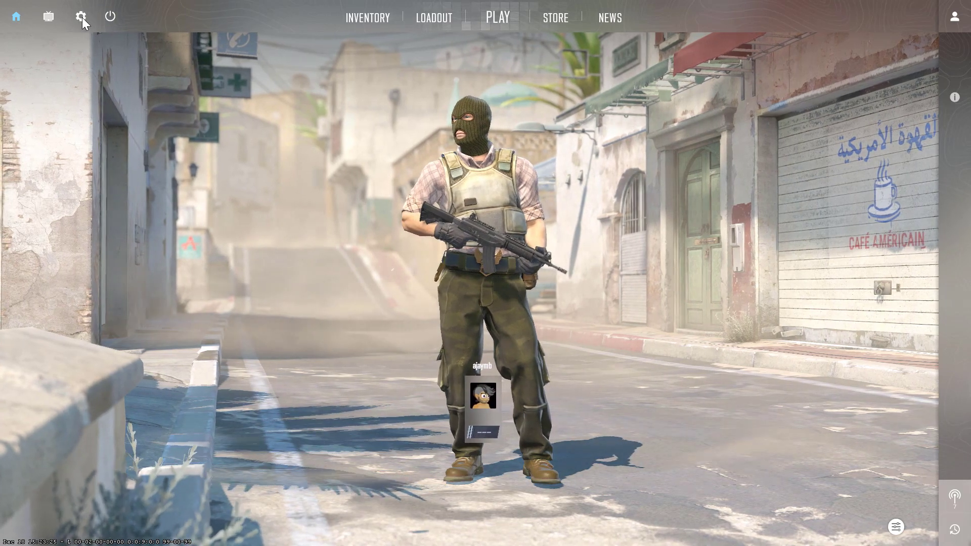
pyautogui.click(80, 17)
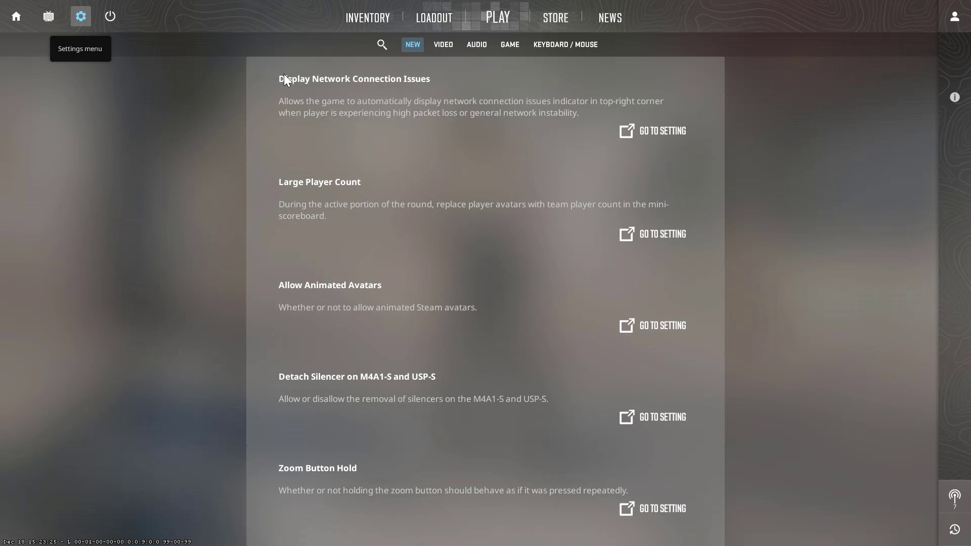
pyautogui.click(511, 49)
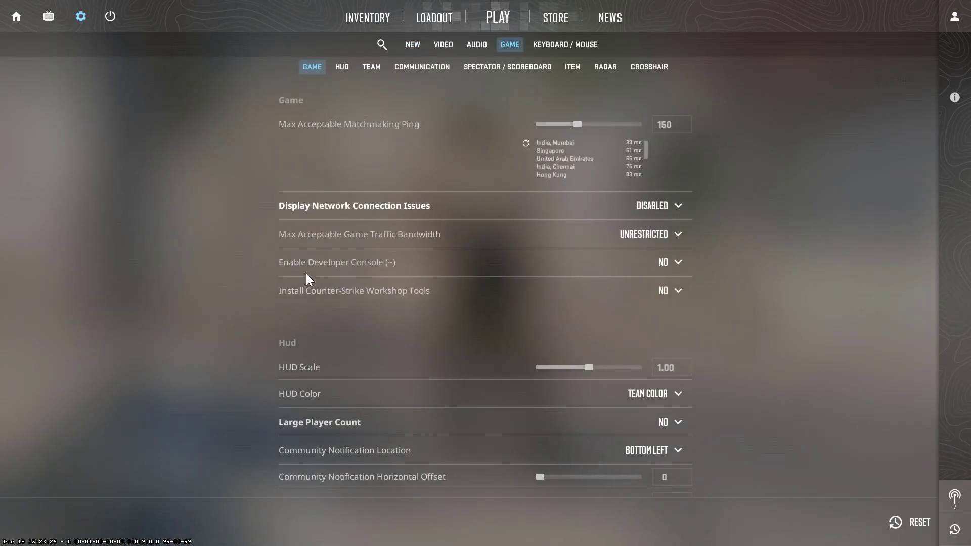
pyautogui.moveTo(303, 270)
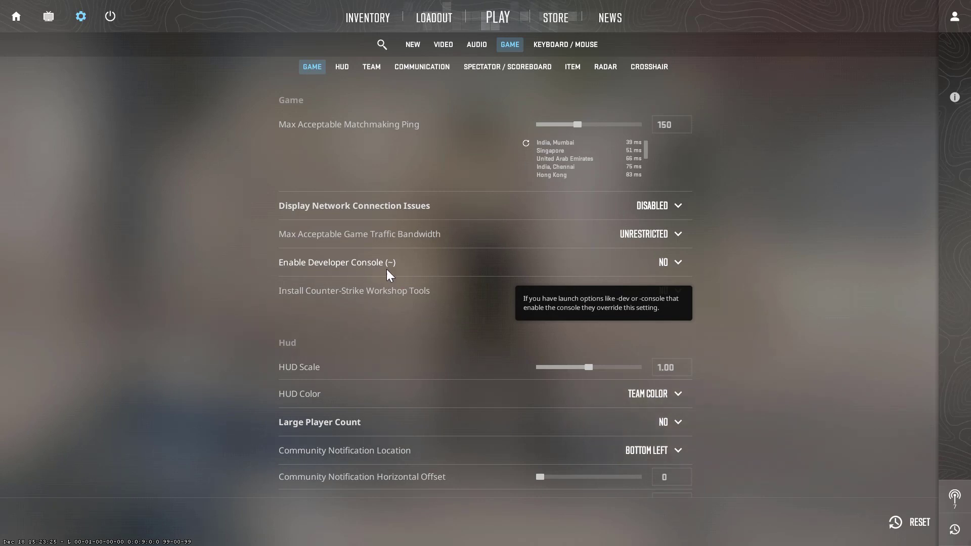
pyautogui.click(674, 263)
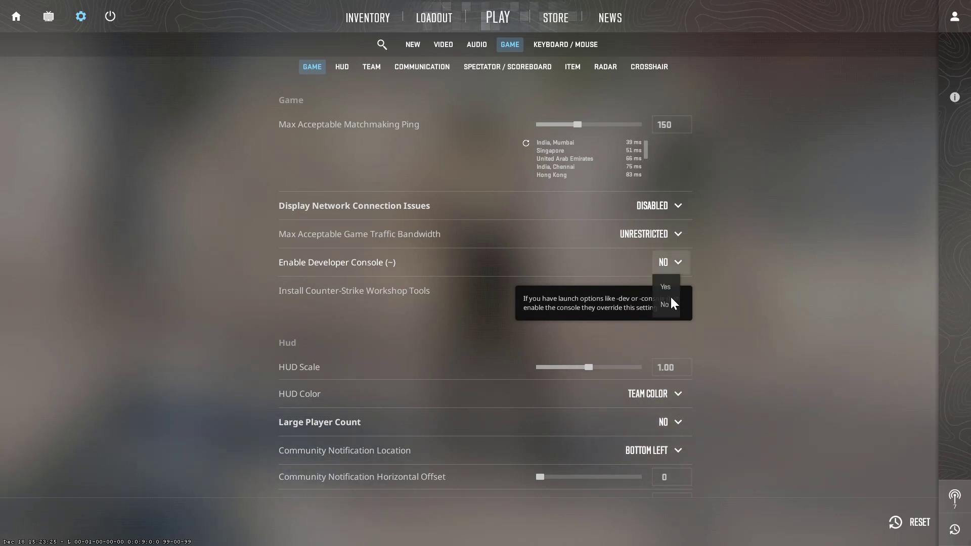
pyautogui.click(665, 286)
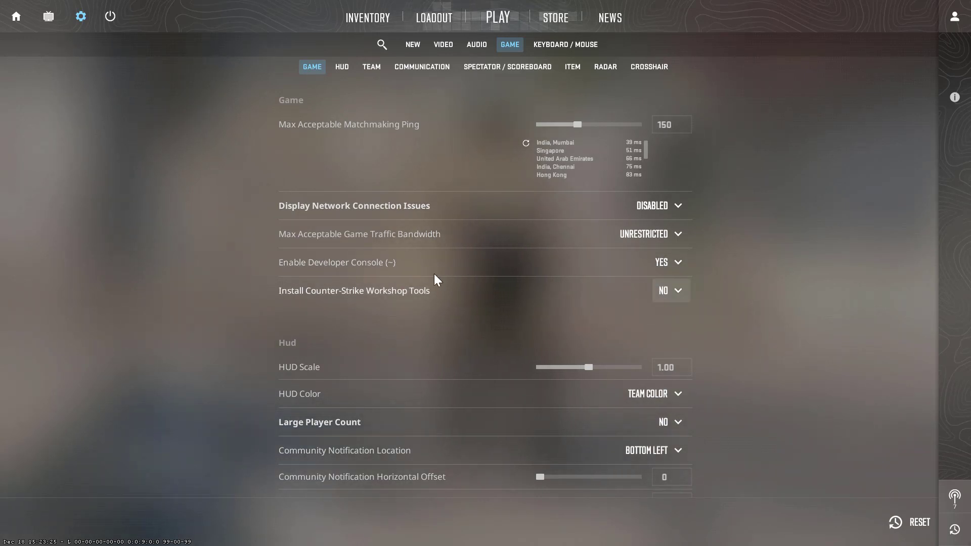
# Return to the CS2 dashboard and open the developer console with the ~ key
pyautogui.click(22, 20)
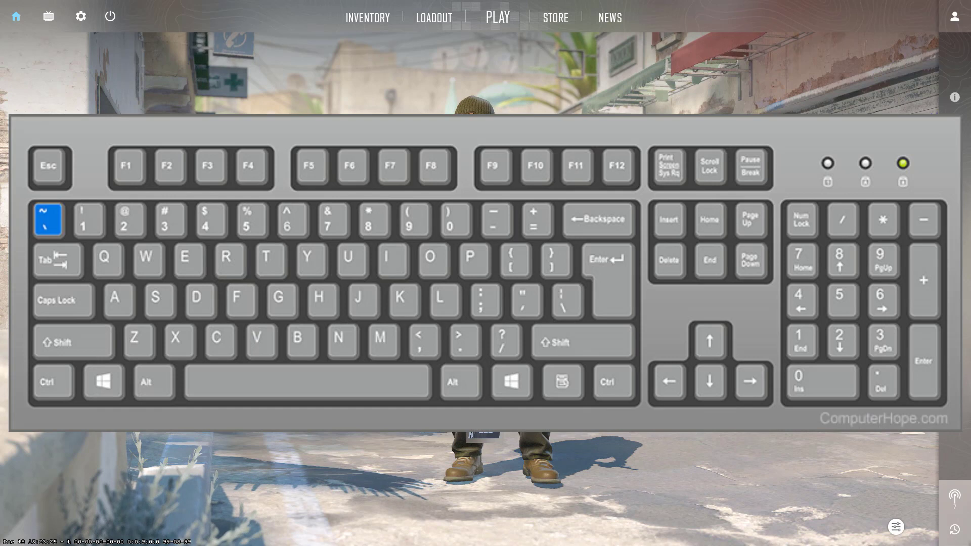
pyautogui.press('`')
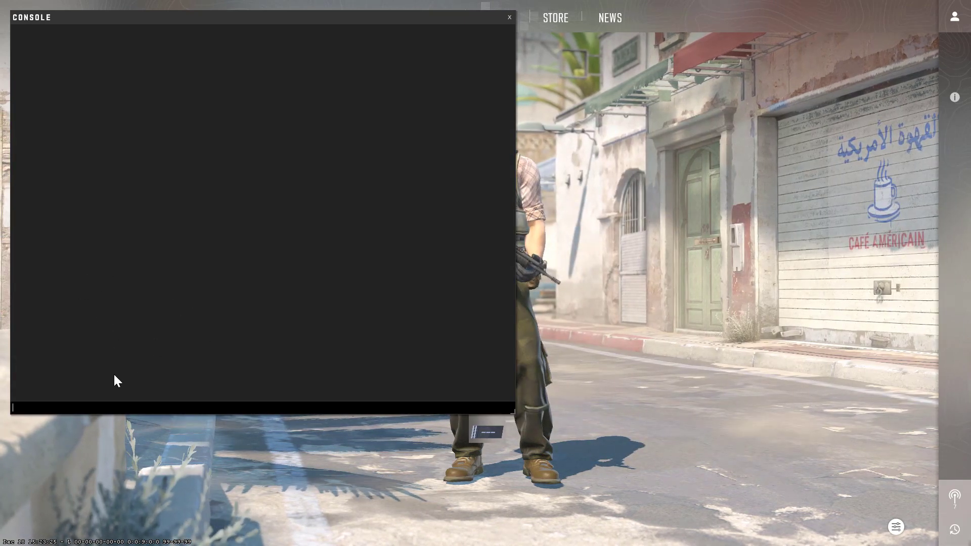
# Copy the X_AXIS line from Notepad and run bind "X_AXIS" "rightleft" in the console
pyautogui.click(58, 408)
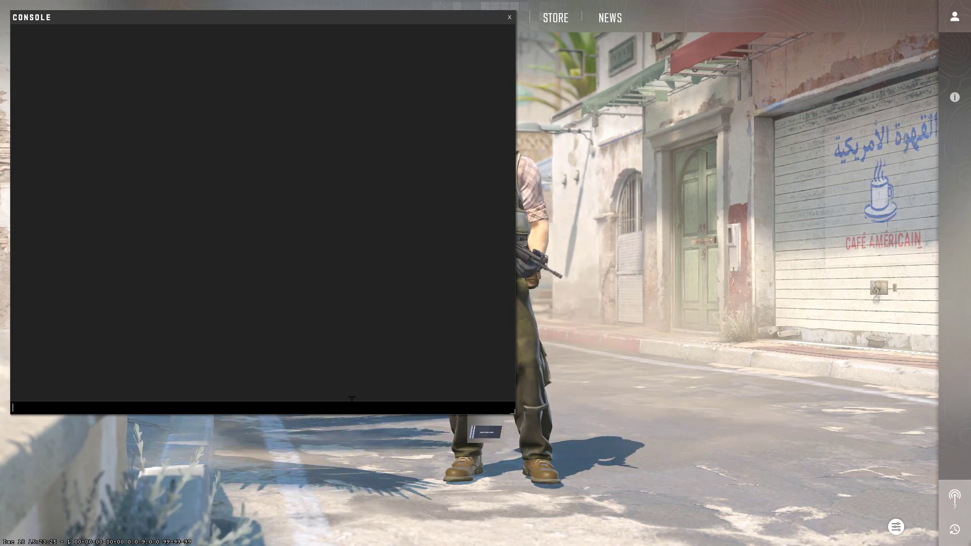
pyautogui.press('super')
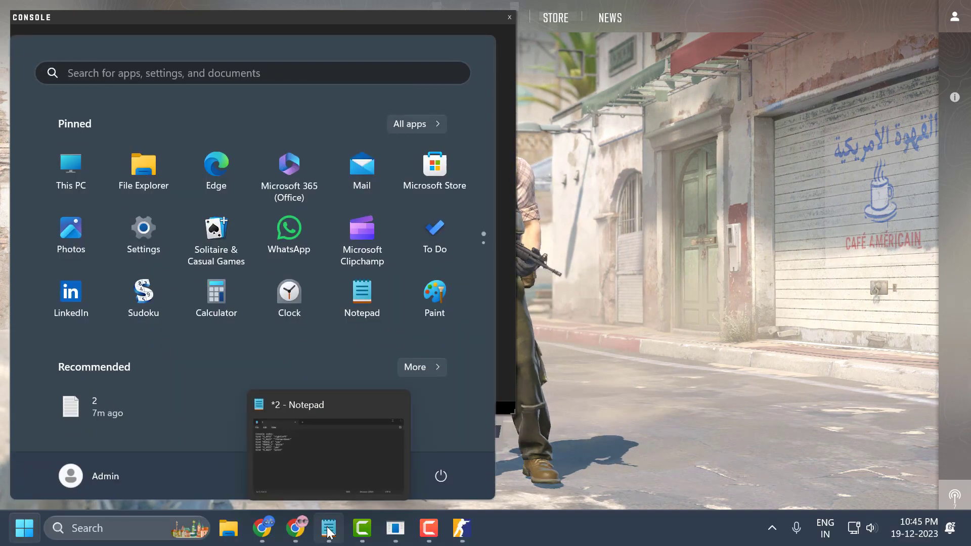
pyautogui.click(329, 537)
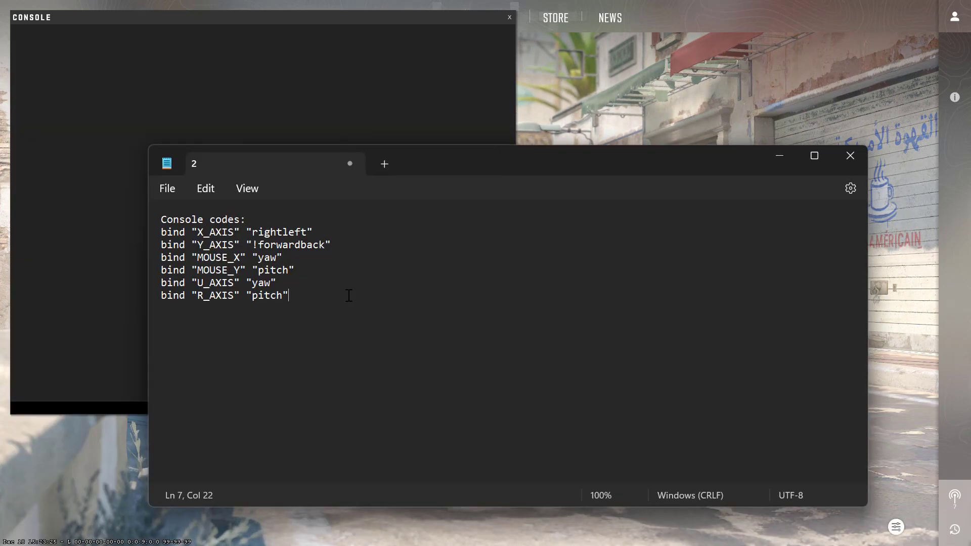
pyautogui.rightClick(168, 234)
pyautogui.click(251, 91)
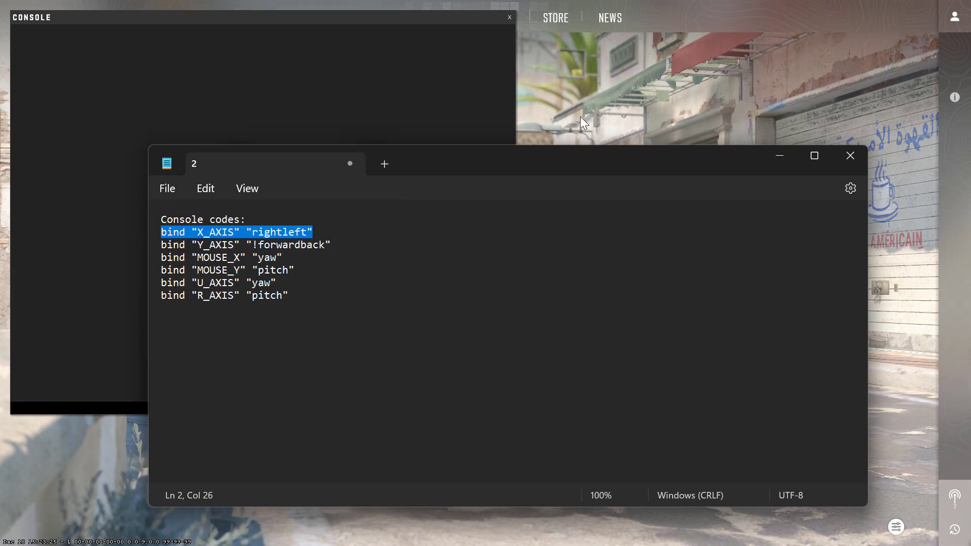
pyautogui.click(779, 156)
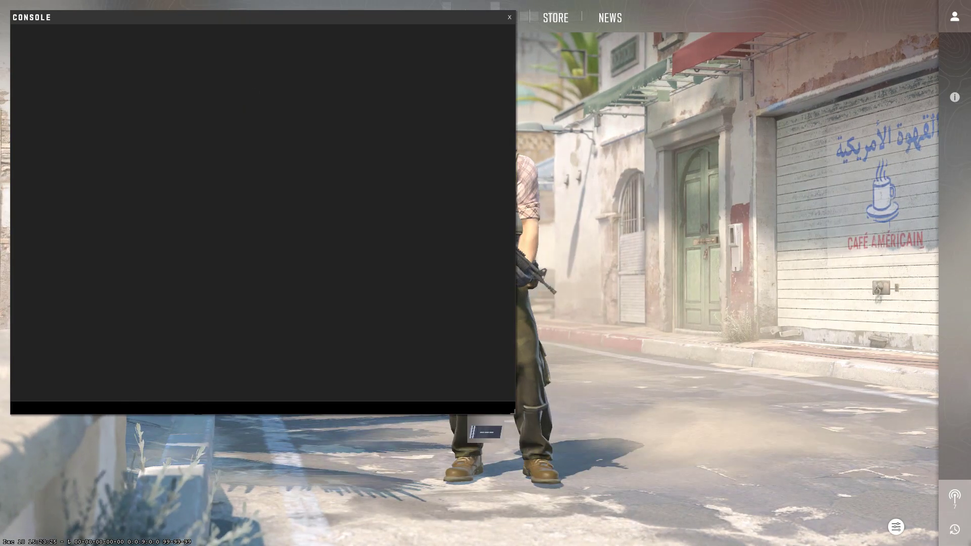
pyautogui.rightClick(198, 400)
pyautogui.click(219, 409)
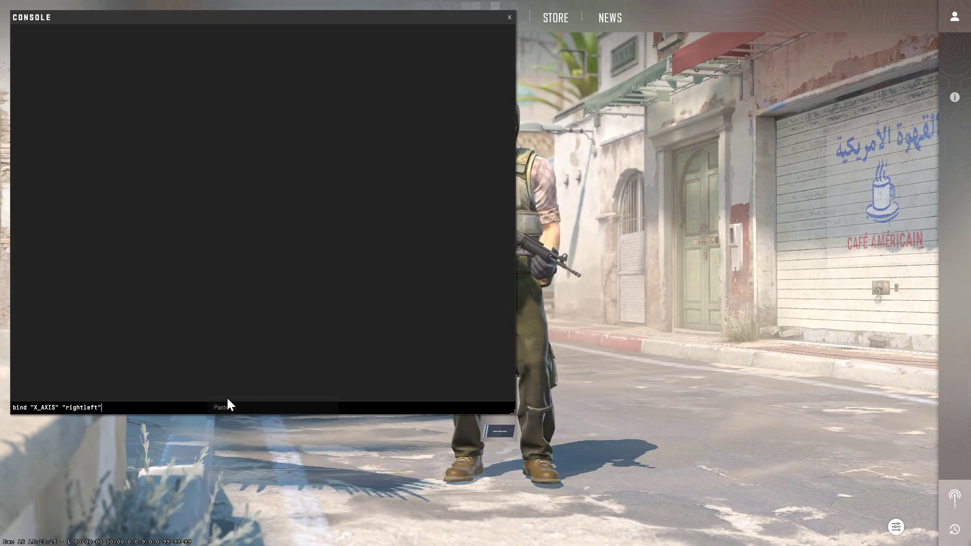
pyautogui.press('Return')
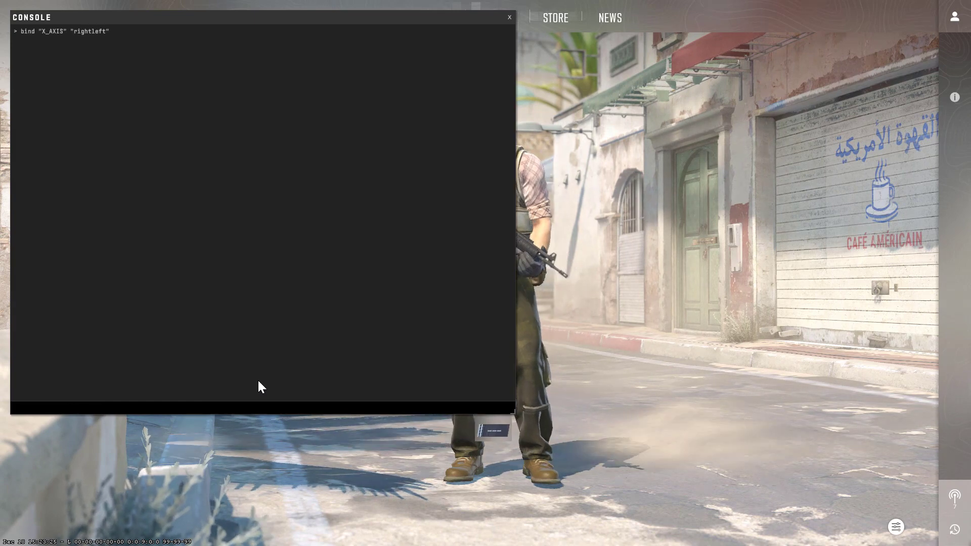
# Copy the Y_AXIS bind line from Notepad and run it in the console
pyautogui.press('super')
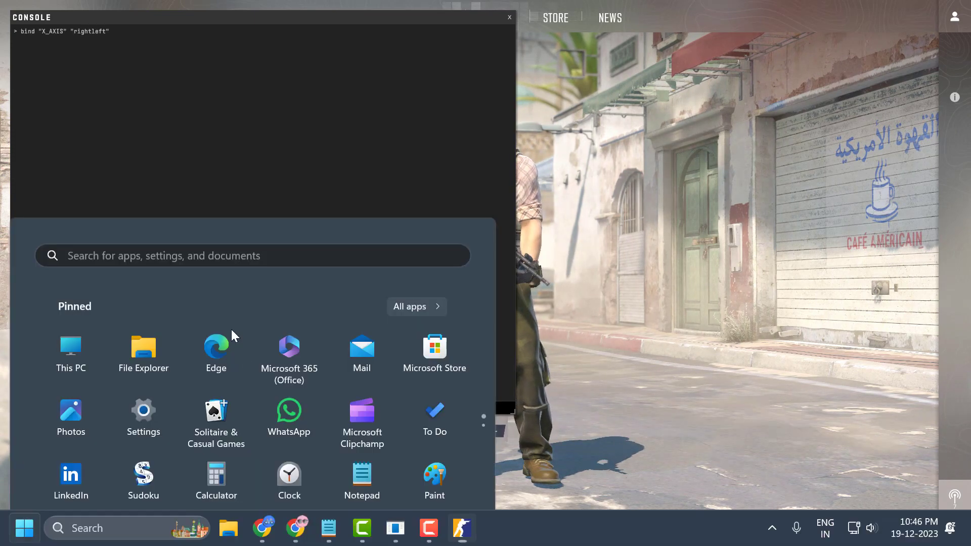
pyautogui.click(328, 528)
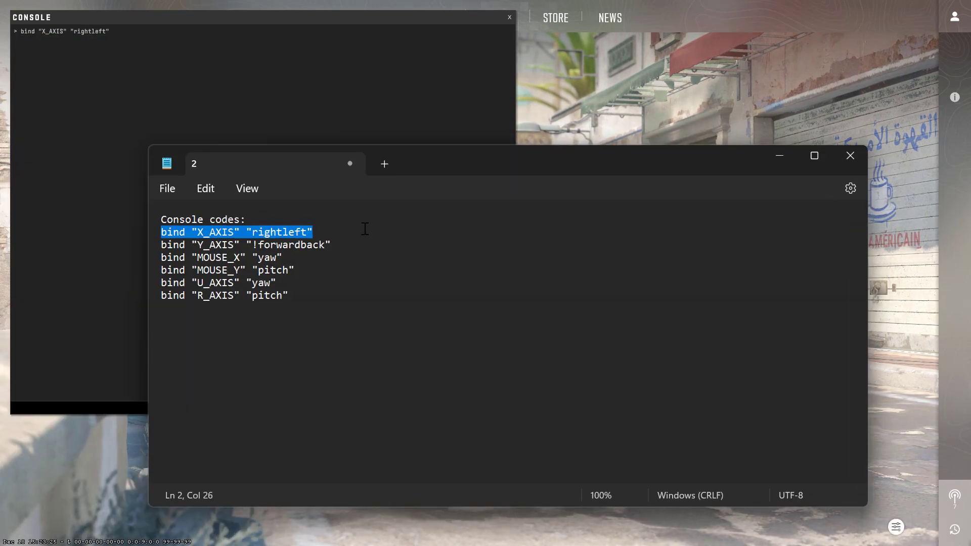
pyautogui.moveTo(364, 231); pyautogui.dragTo(237, 246)
pyautogui.tripleClick(297, 246)
pyautogui.rightClick(297, 245)
pyautogui.click(297, 80)
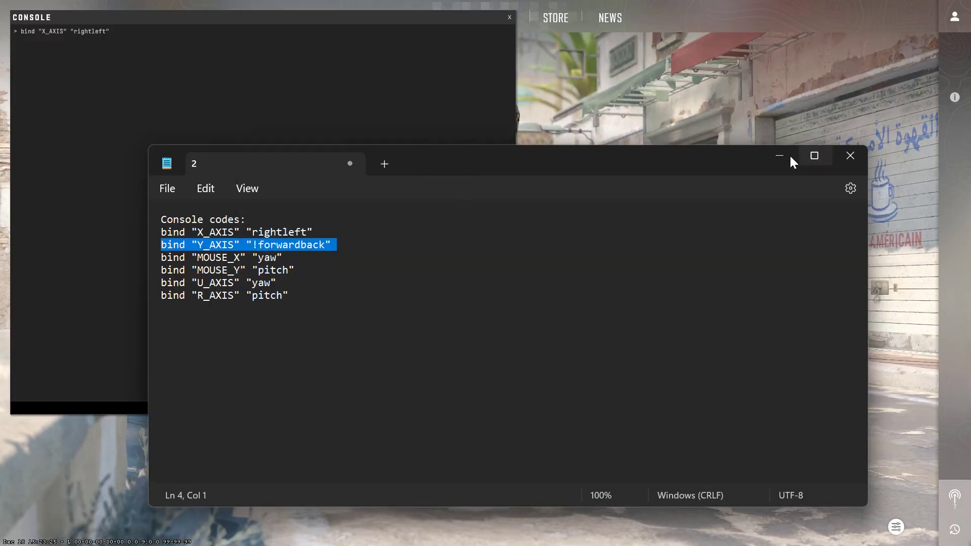
pyautogui.click(779, 155)
pyautogui.hotkey('ctrl', 'v')
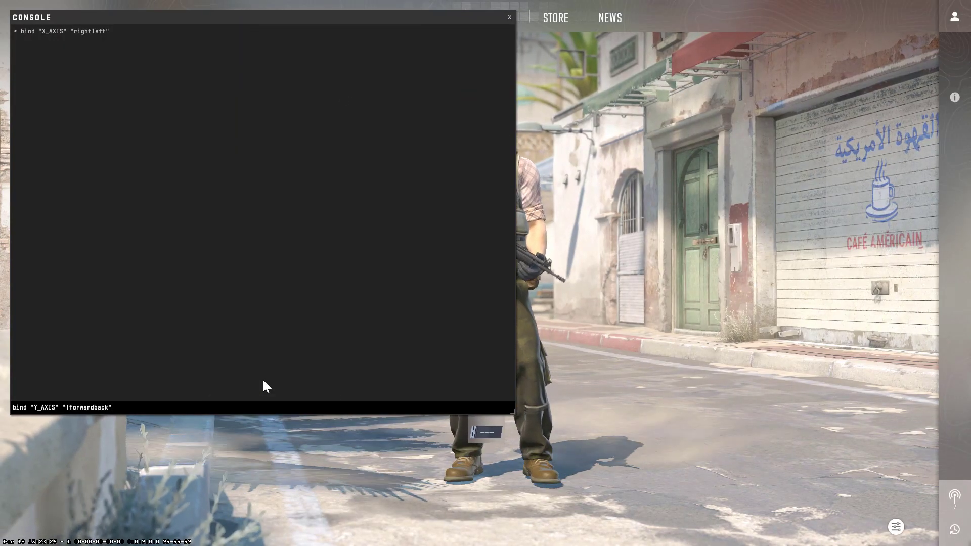
pyautogui.press('Return')
# Copy the MOUSE_X bind line from Notepad and run it in the console
pyautogui.press('super')
pyautogui.click(329, 528)
pyautogui.tripleClick(301, 258)
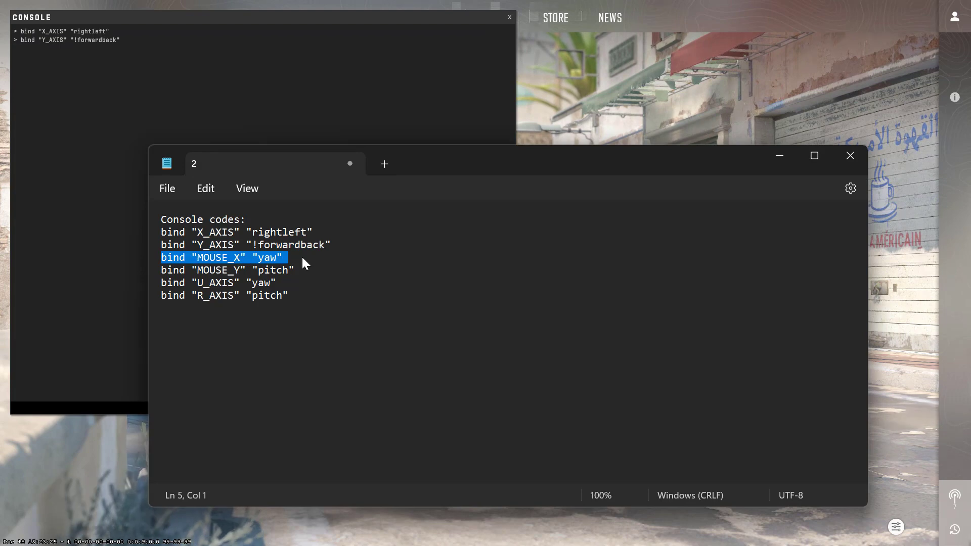
pyautogui.hotkey('ctrl', 'c')
pyautogui.hotkey('alt', 'Tab')
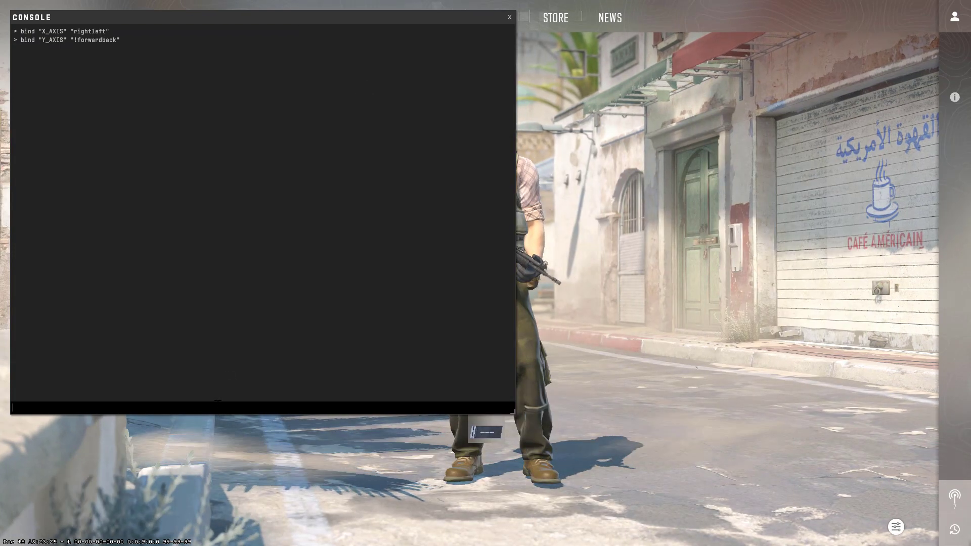
pyautogui.rightClick(228, 403)
pyautogui.click(231, 406)
pyautogui.press('Return')
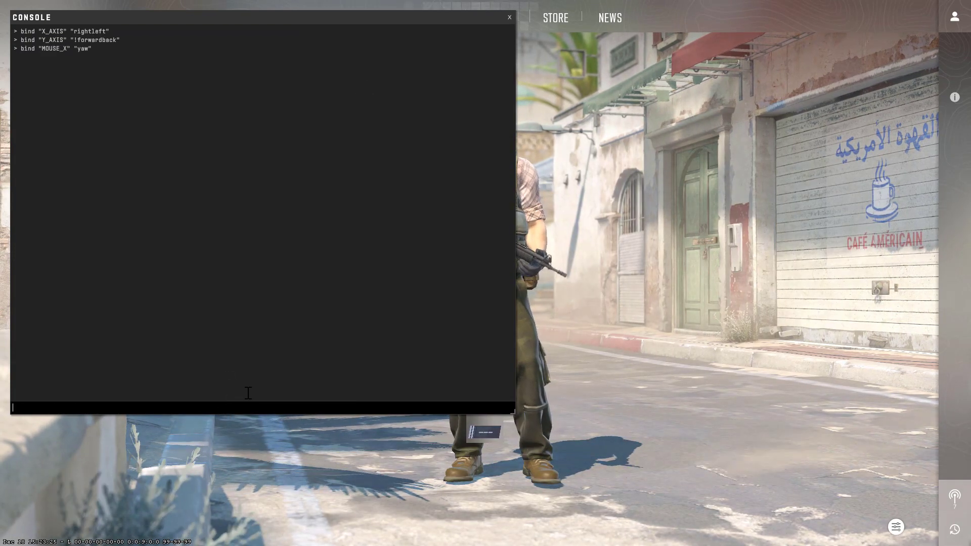
# Copy the MOUSE_Y bind line from Notepad and run it in the console
pyautogui.press('super')
pyautogui.click(328, 528)
pyautogui.tripleClick(279, 272)
pyautogui.rightClick(279, 272)
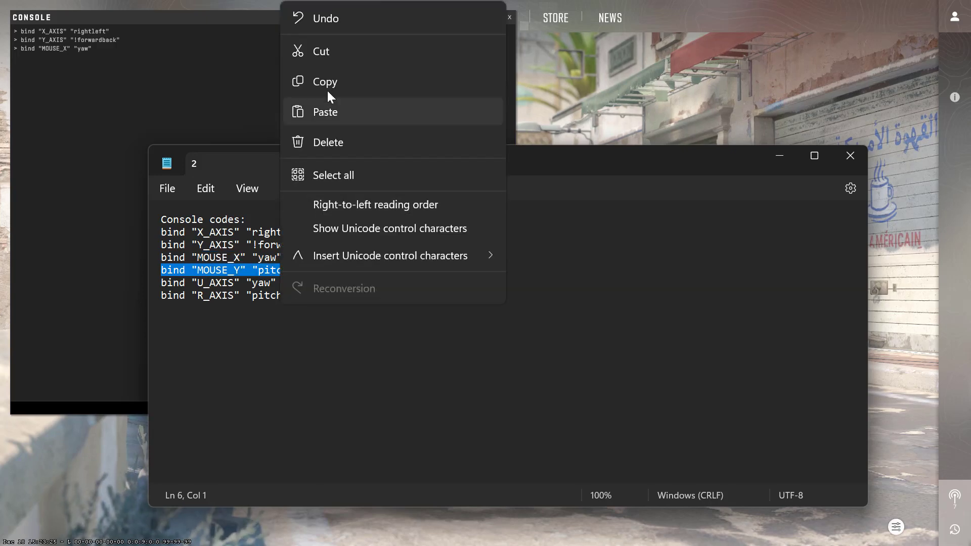
pyautogui.click(326, 89)
pyautogui.click(781, 160)
pyautogui.rightClick(226, 405)
pyautogui.click(226, 408)
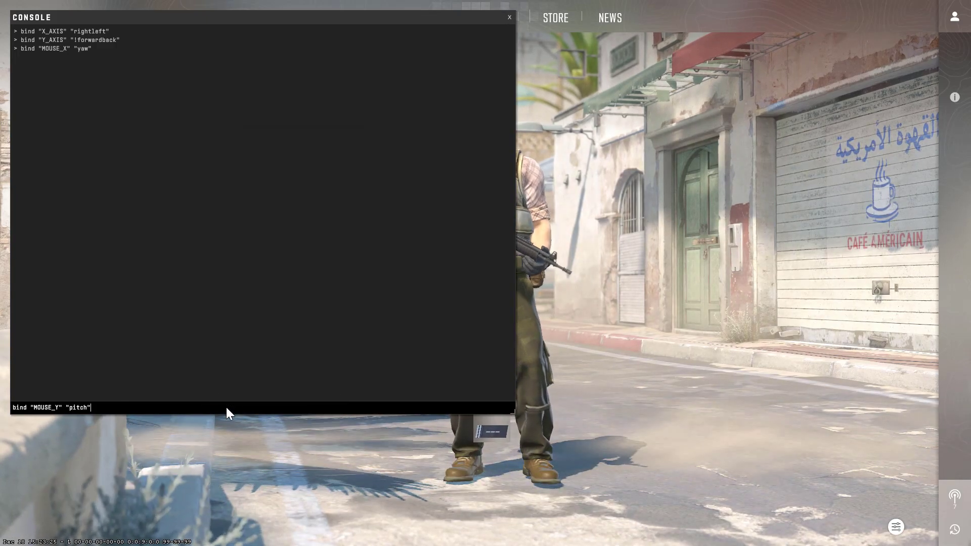
pyautogui.press('Return')
# Copy the U_AXIS bind line from Notepad and run it in the console
pyautogui.press('super')
pyautogui.click(328, 528)
pyautogui.tripleClick(278, 283)
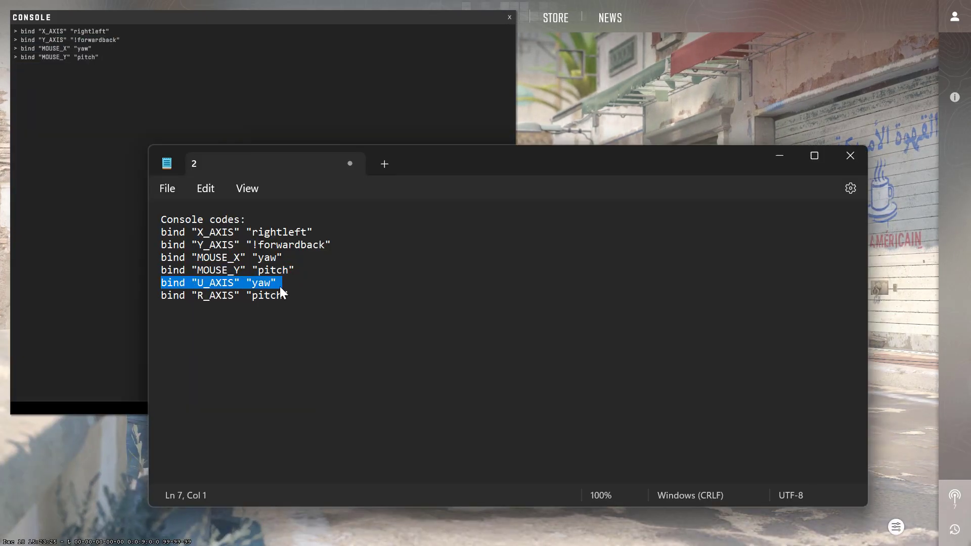
pyautogui.rightClick(279, 284)
pyautogui.click(334, 87)
pyautogui.click(779, 156)
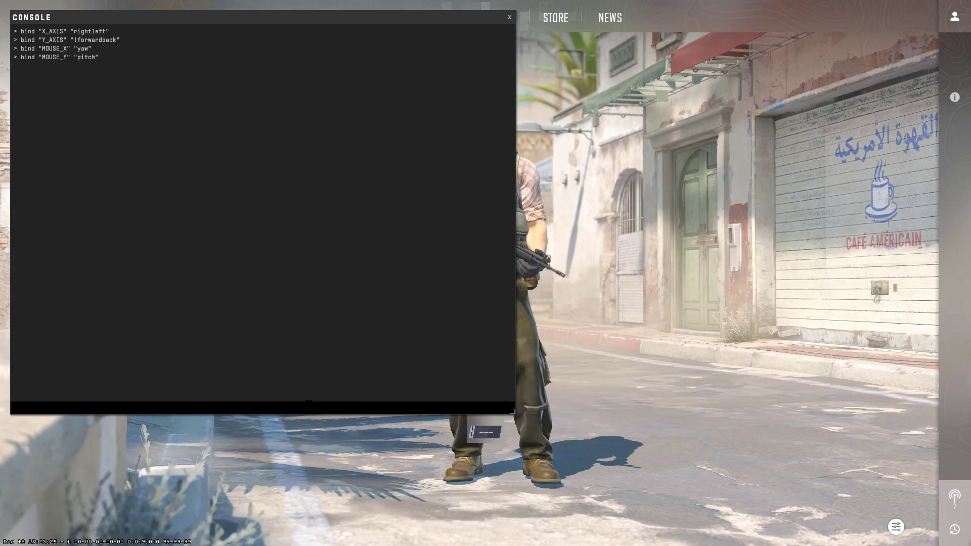
pyautogui.rightClick(329, 407)
pyautogui.click(332, 404)
pyautogui.press('Return')
# Copy the R_AXIS bind line from Notepad and run it in the console
pyautogui.press('super')
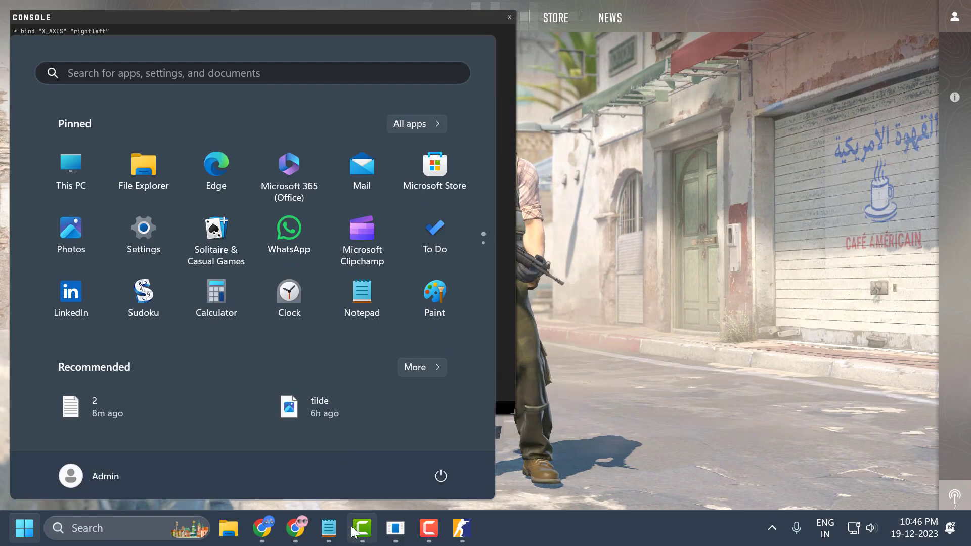
pyautogui.click(329, 528)
pyautogui.tripleClick(320, 295)
pyautogui.rightClick(321, 295)
pyautogui.click(359, 86)
pyautogui.click(779, 156)
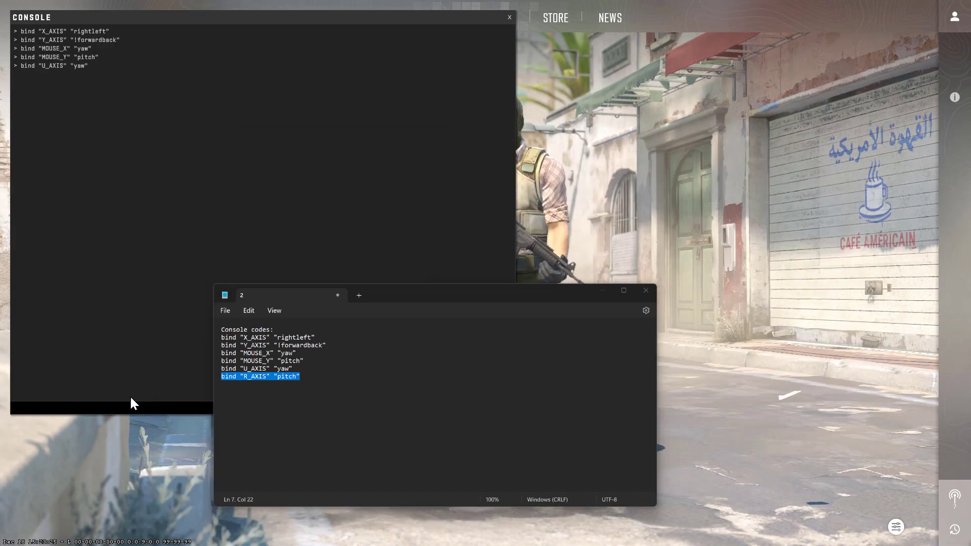
pyautogui.rightClick(132, 404)
pyautogui.click(154, 406)
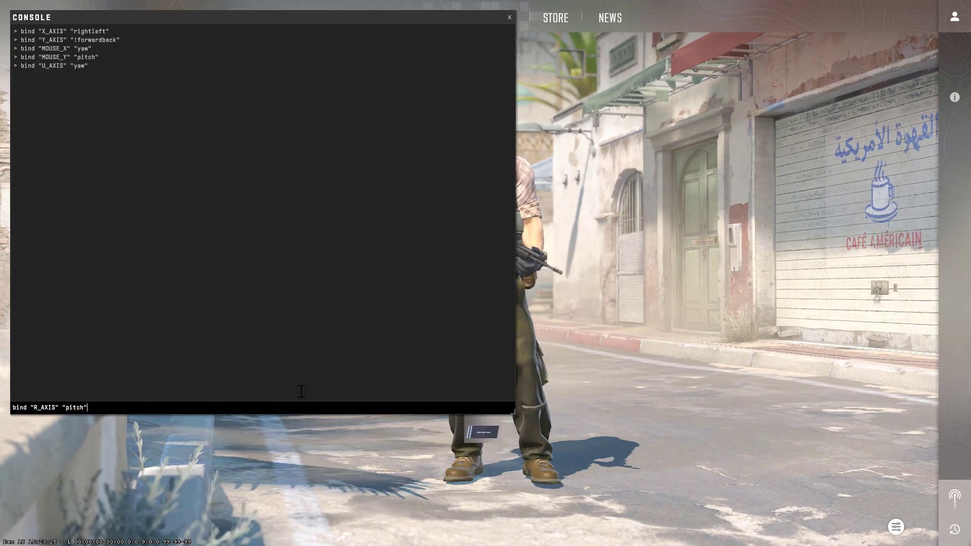
pyautogui.press('Return')
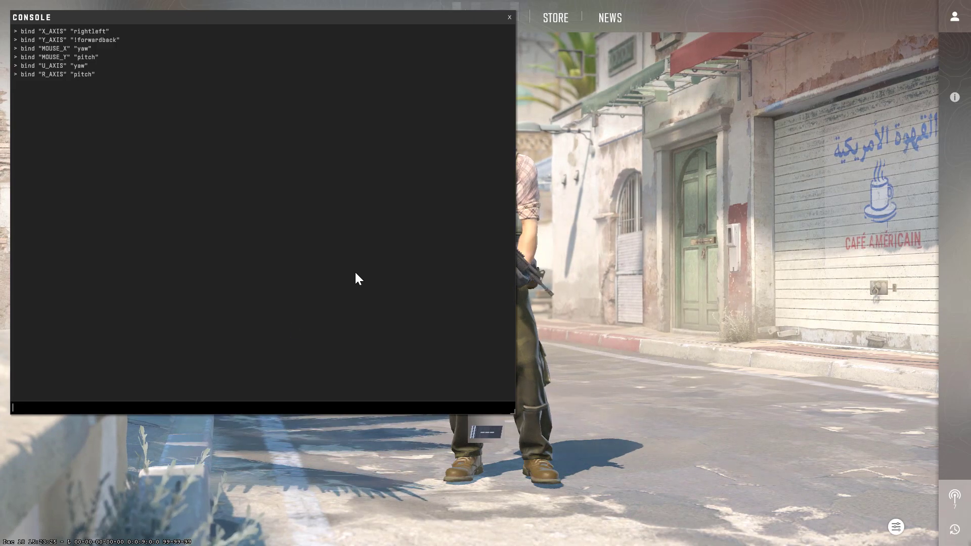
# Close the developer console window to reveal the CS2 main menu
pyautogui.click(508, 17)
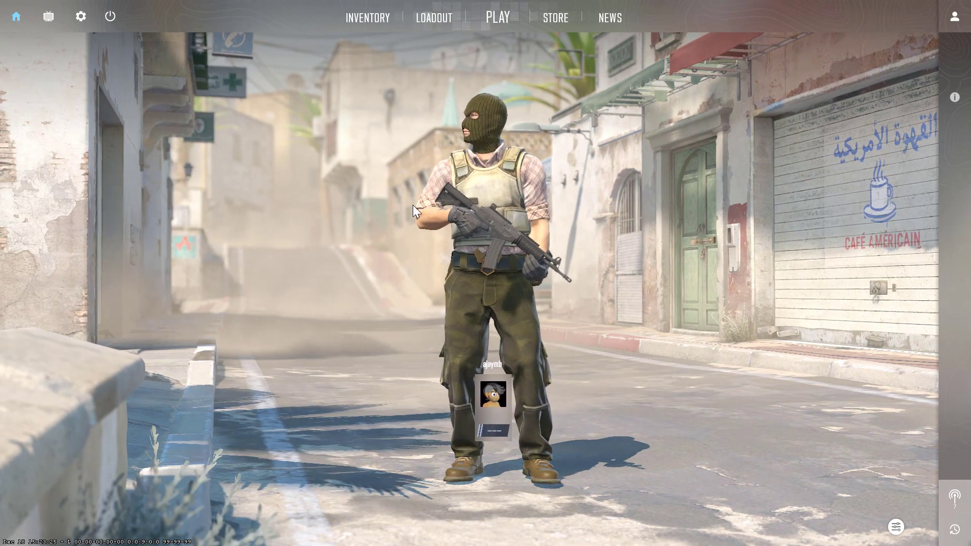